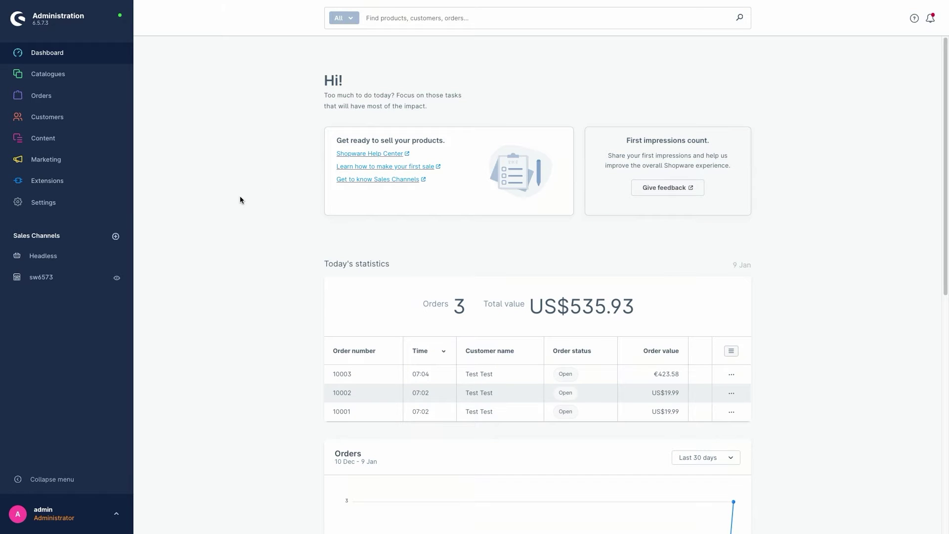
# Go to Settings > System > Event logs and open the first TypeError entry's actions menu.
pyautogui.click(109, 206)
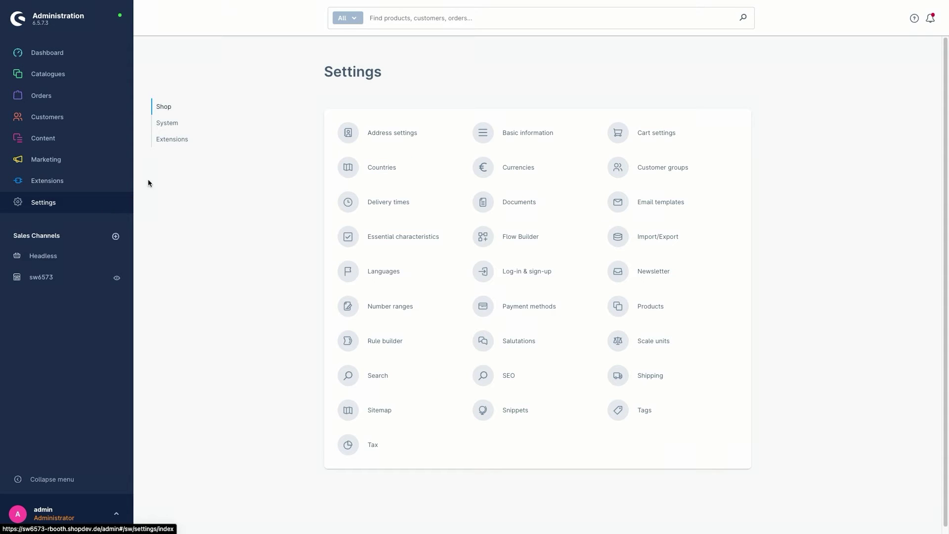
pyautogui.click(179, 126)
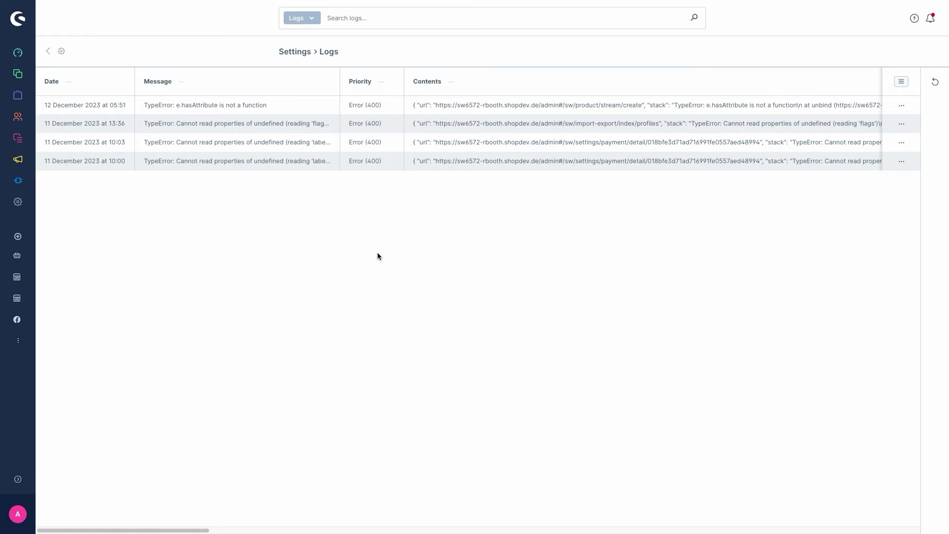
pyautogui.click(901, 105)
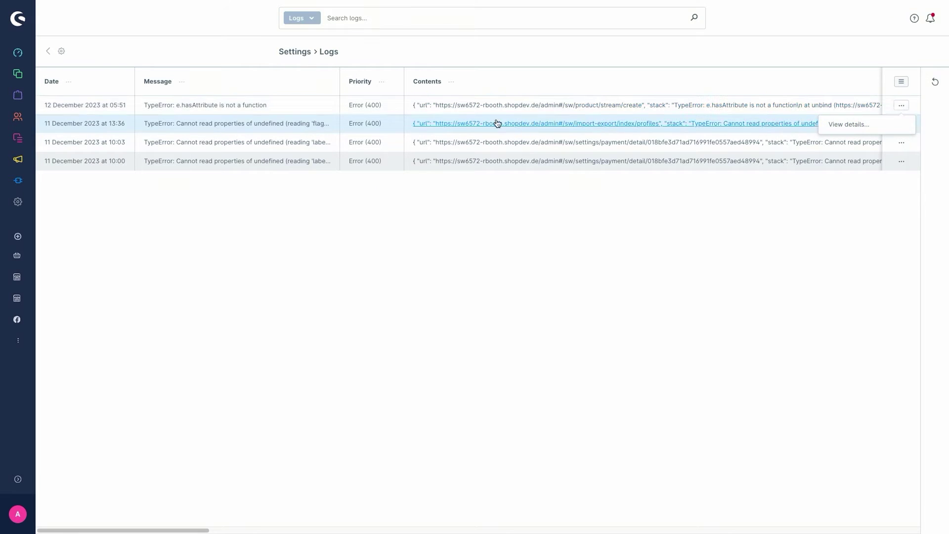
pyautogui.click(445, 106)
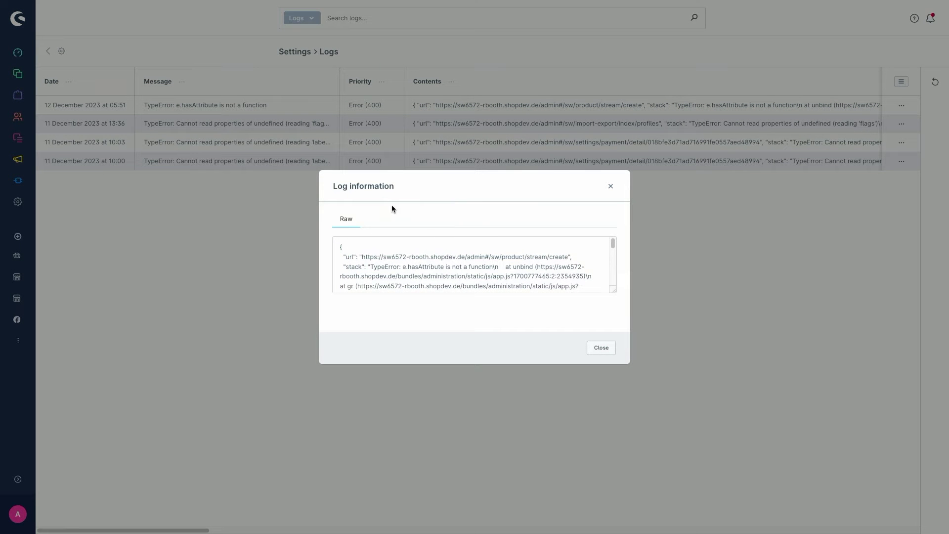
pyautogui.scroll(-1, 419, 240)
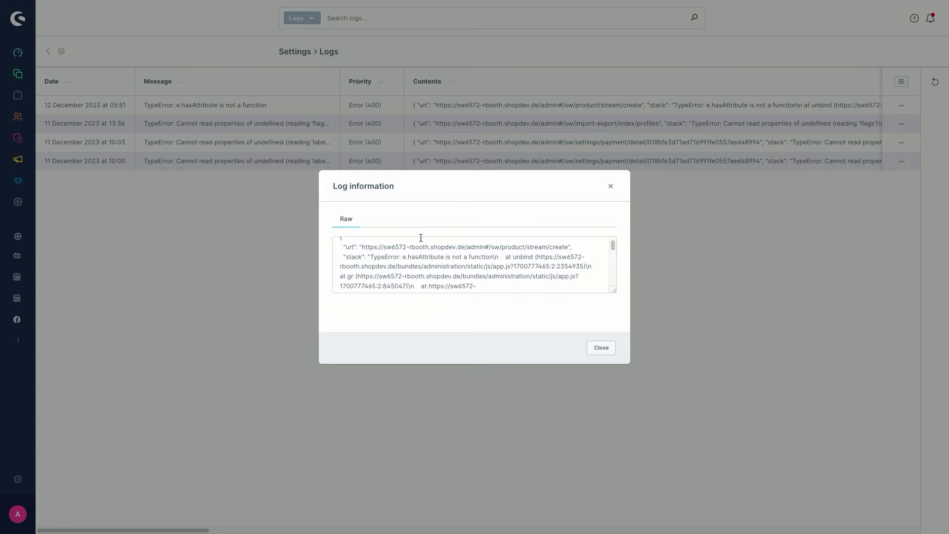
pyautogui.scroll(-5, 467, 259)
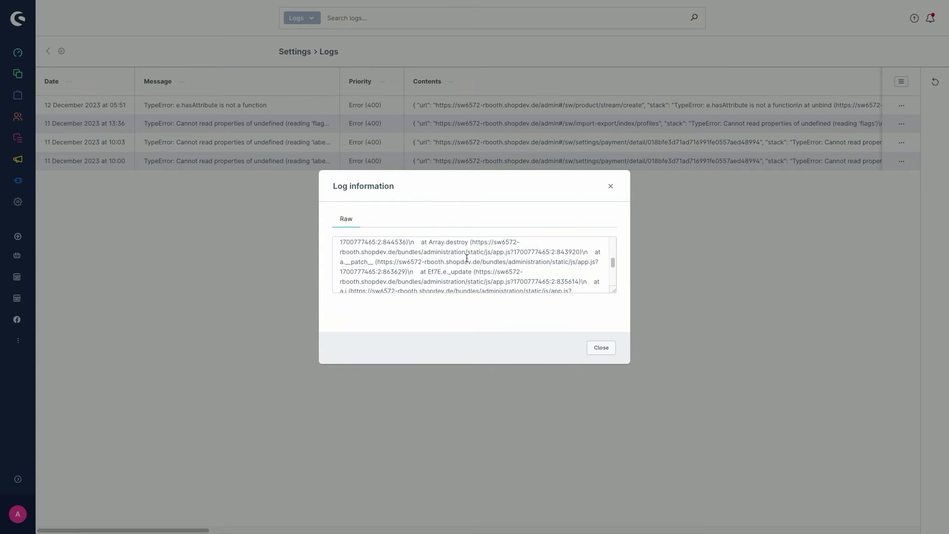
pyautogui.scroll(-1, 435, 267)
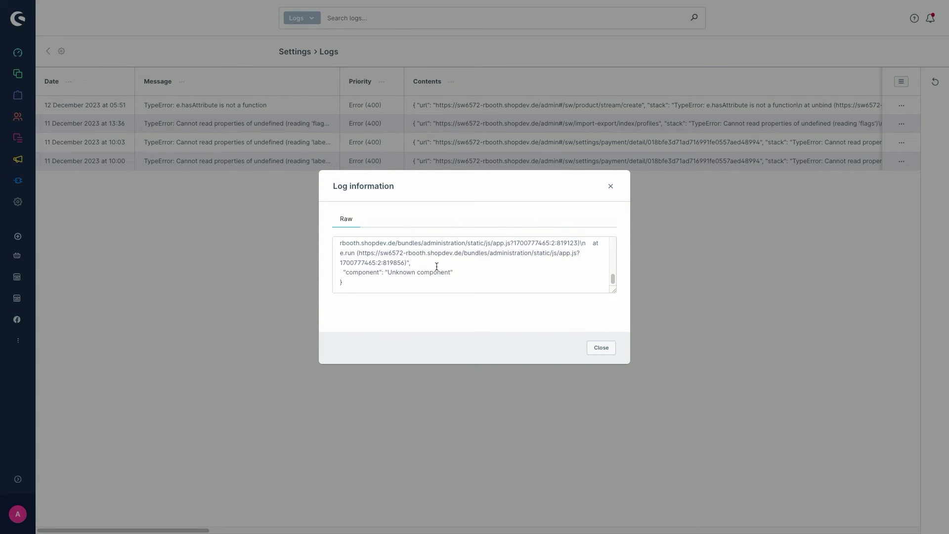
pyautogui.click(610, 187)
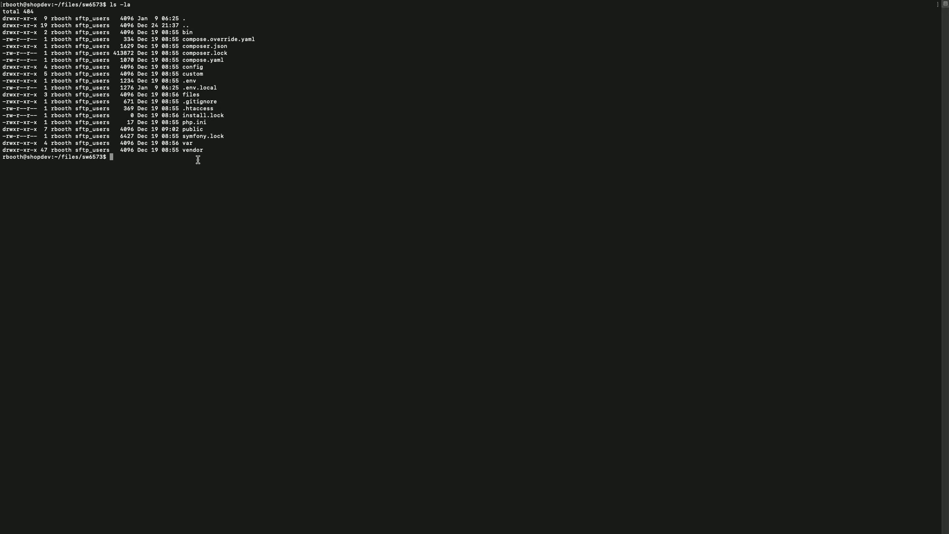
# Open .env.local with nano and place the cursor at the end of the APP_ENV=prod line.
pyautogui.write('nano .env.local')
pyautogui.press('Return')
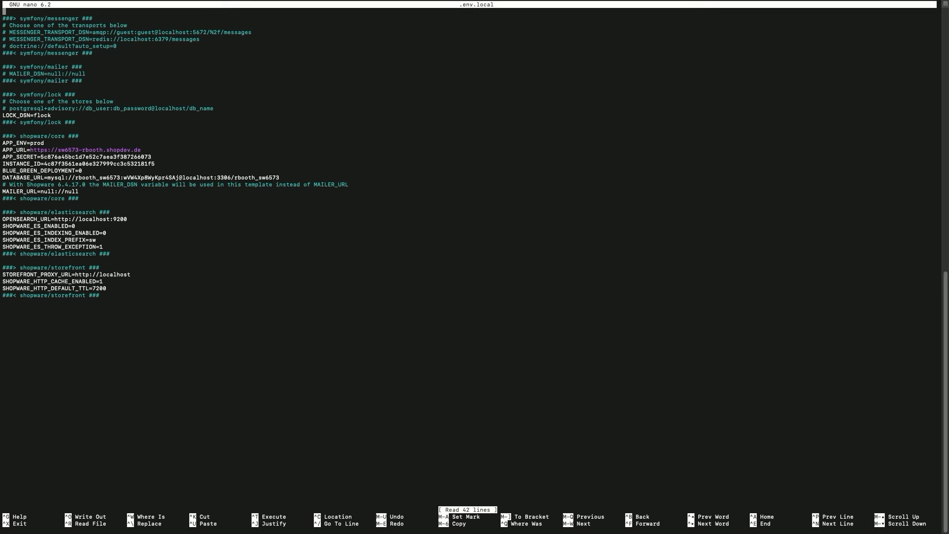
pyautogui.press('Down')
pyautogui.press('Down')
pyautogui.press('Down')
pyautogui.press('Down')
pyautogui.press('Down')
pyautogui.press('Down')
pyautogui.press('Down')
pyautogui.press('Down')
pyautogui.press('Down')
pyautogui.press('Down')
pyautogui.press('Down')
pyautogui.press('Down')
pyautogui.press('Down')
pyautogui.press('Down')
pyautogui.press('Down')
pyautogui.press('Down')
pyautogui.press('Down')
pyautogui.press('Down')
pyautogui.press('Down')
pyautogui.press('Down')
pyautogui.press('Up')
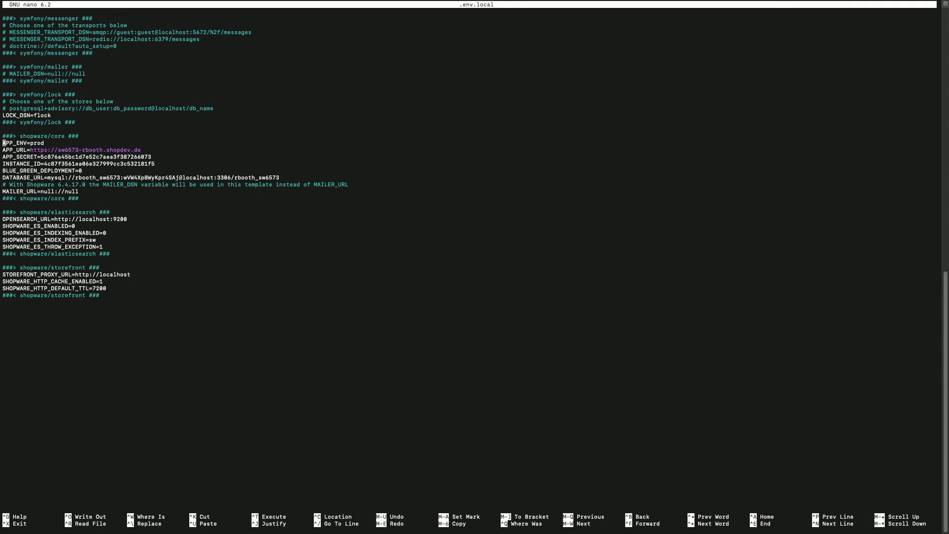
pyautogui.press('Right')
pyautogui.press('Right')
pyautogui.press('Right')
pyautogui.press('Right')
pyautogui.press('Right')
pyautogui.press('Right')
pyautogui.press('Right')
pyautogui.press('Right')
pyautogui.press('Right')
pyautogui.press('Right')
pyautogui.press('Right')
pyautogui.press('Right')
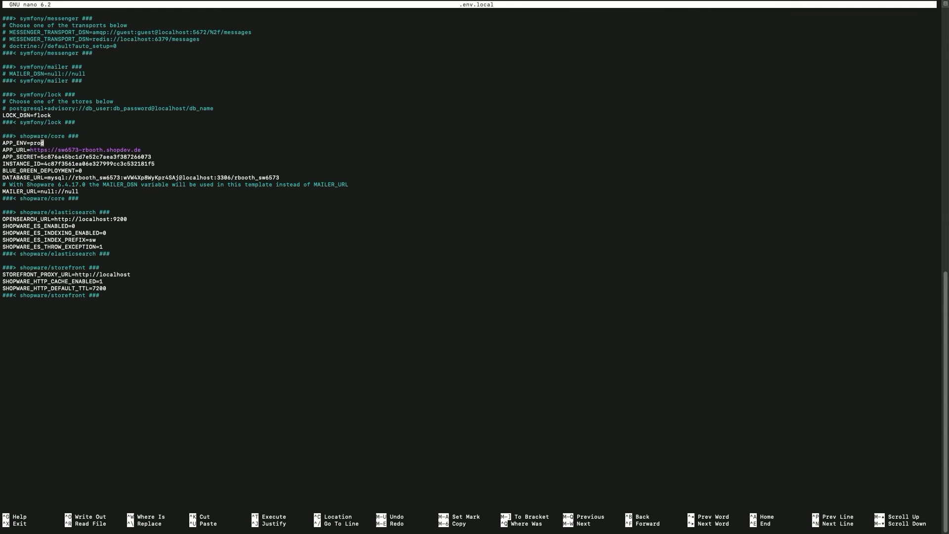